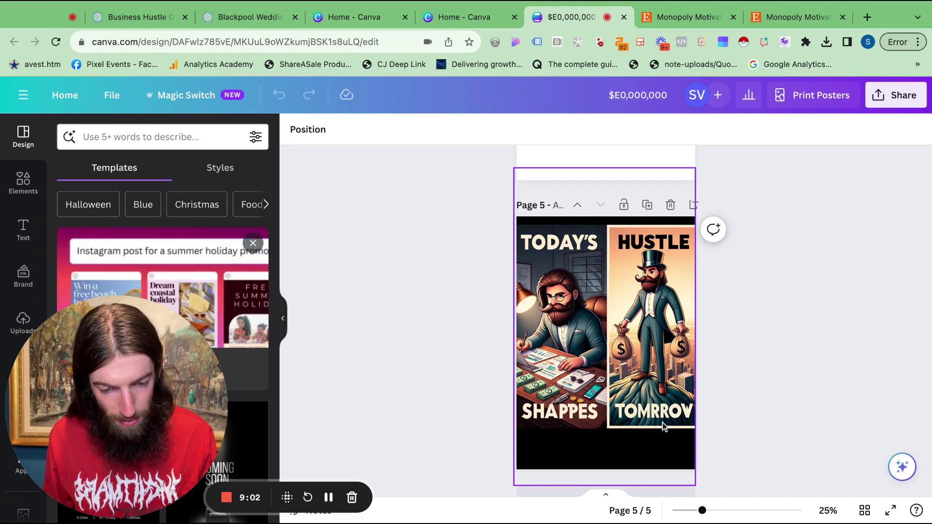
Extract the page 5 poster image's baked-in captions as editable text boxes with Grab Text.
left_click(500, 329)
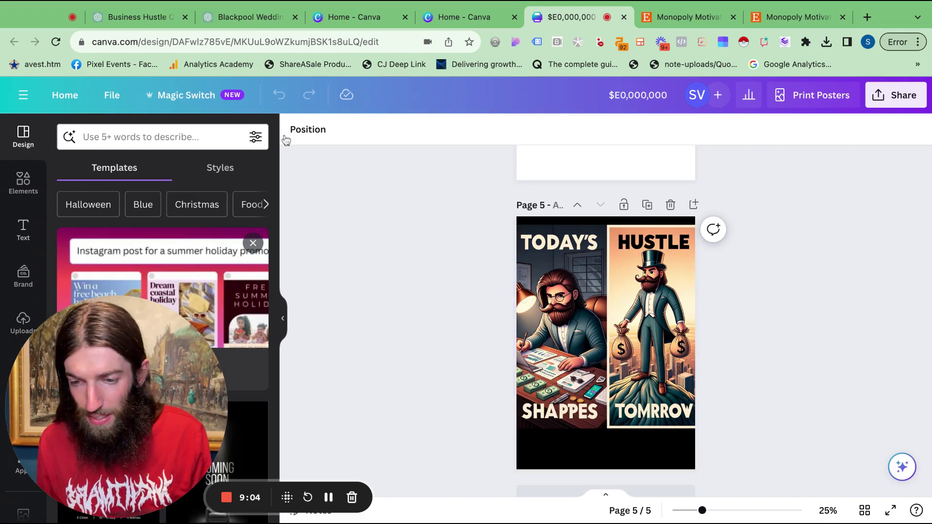
left_click(314, 129)
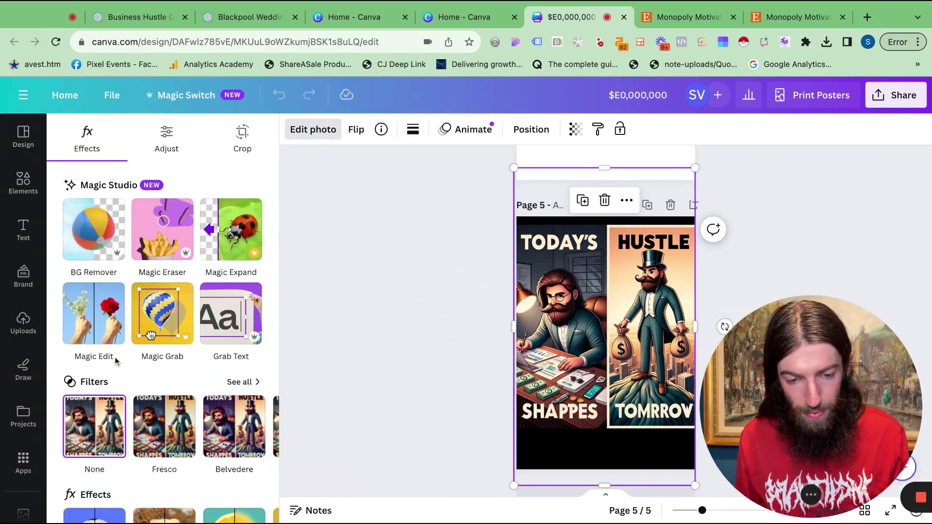
left_click(231, 314)
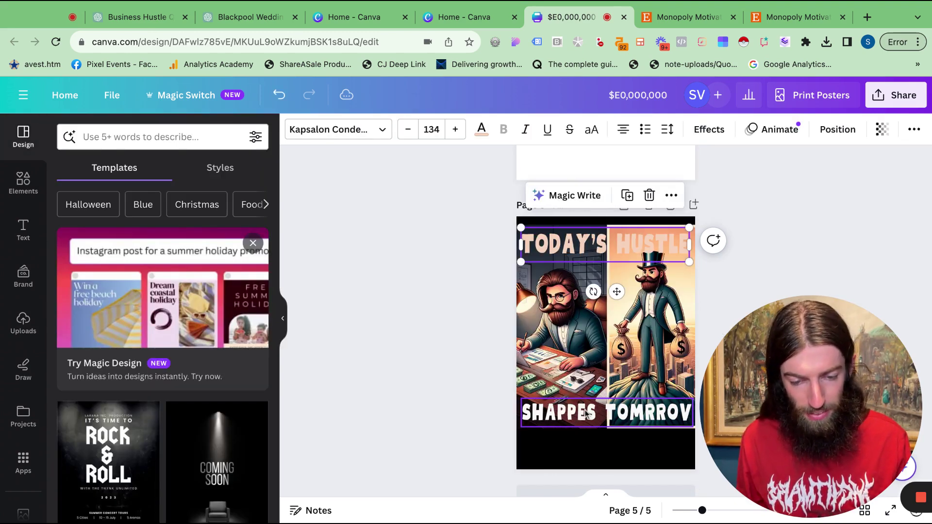
Fix the bottom caption from SHAPPES to 'SHAPES TOMORROW' and widen it onto one line.
left_click(587, 413)
double_click(596, 415)
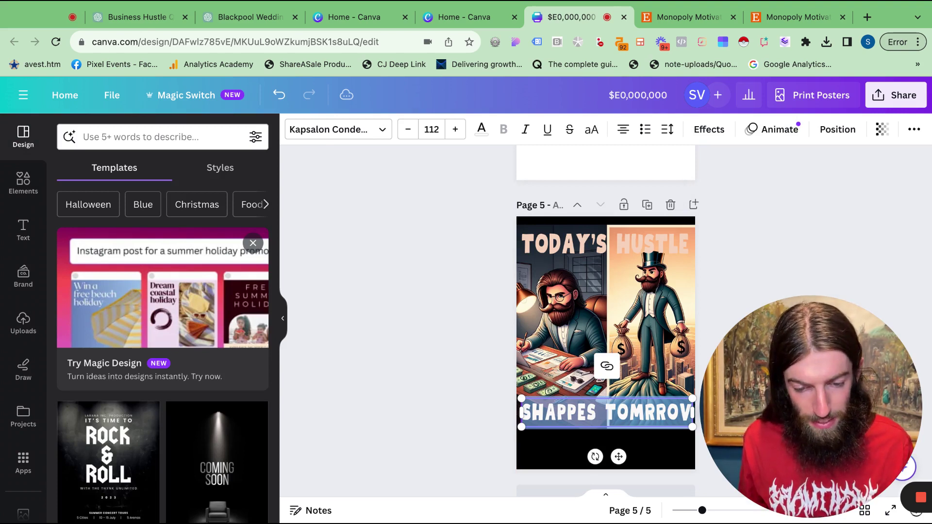
key("Right")
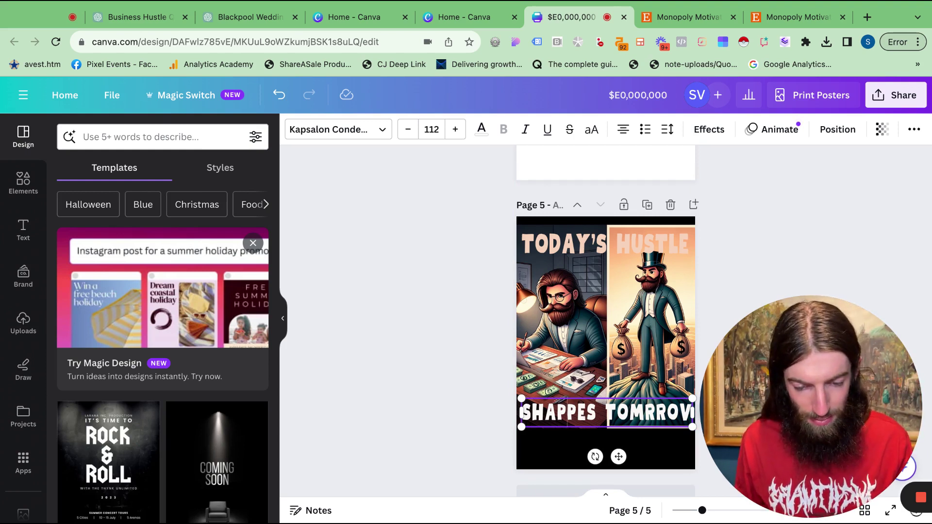
key("BackSpace")
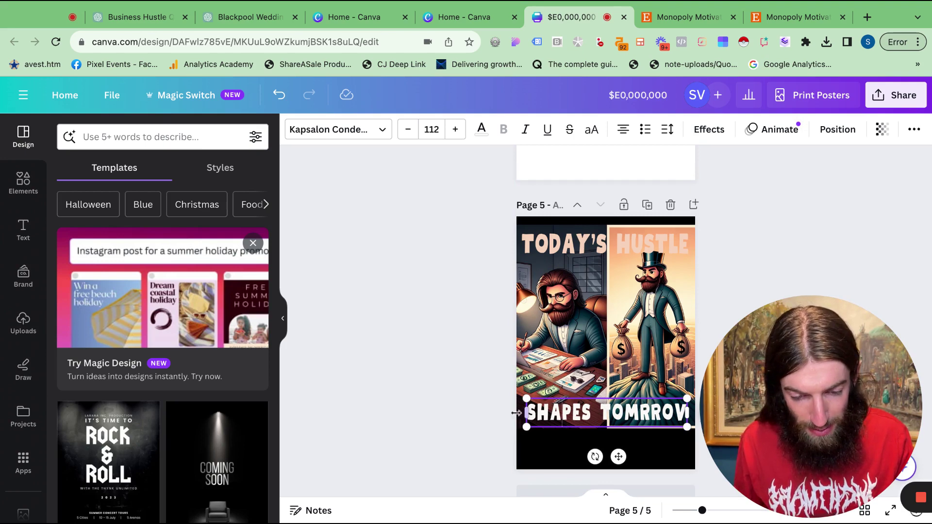
mouse_move(618, 456)
left_mouse_down()
mouse_move(616, 284)
mouse_move(615, 409)
left_mouse_up()
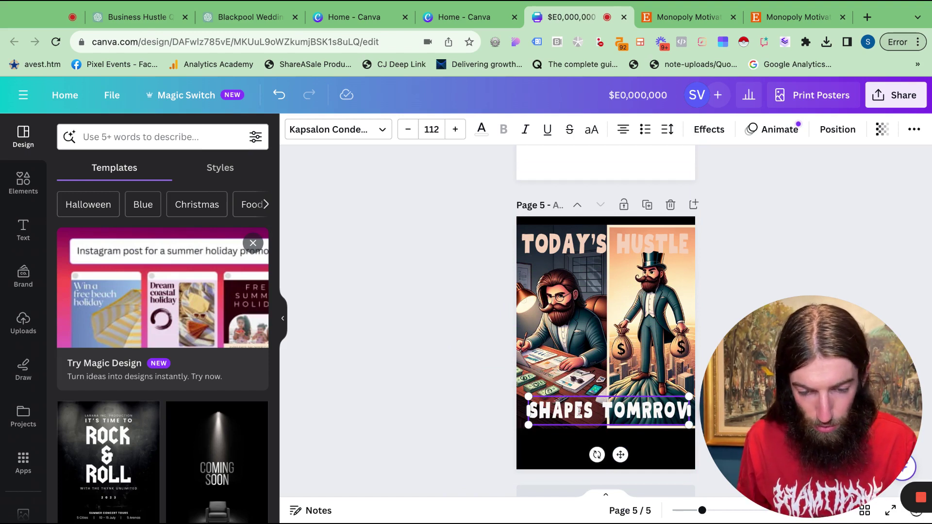
type("O")
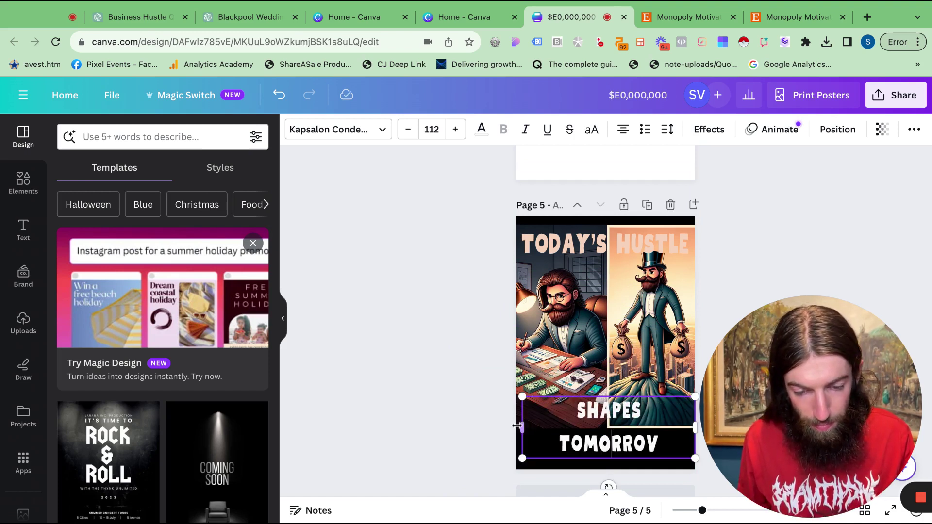
left_click_drag(523, 428, 515, 428)
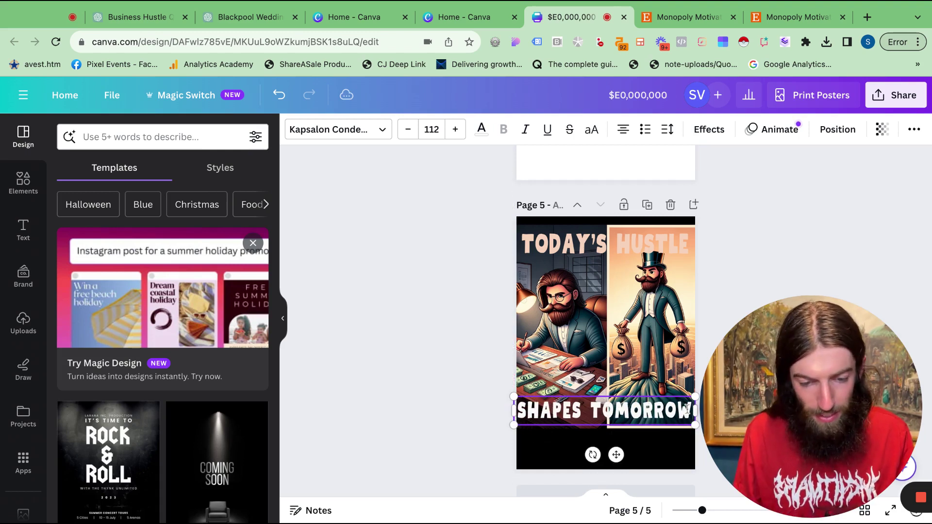
Move 'SHAPES TOMORROW' below the pictures and outline the 'TODAY'S HUSTLE' caption.
left_click(459, 303)
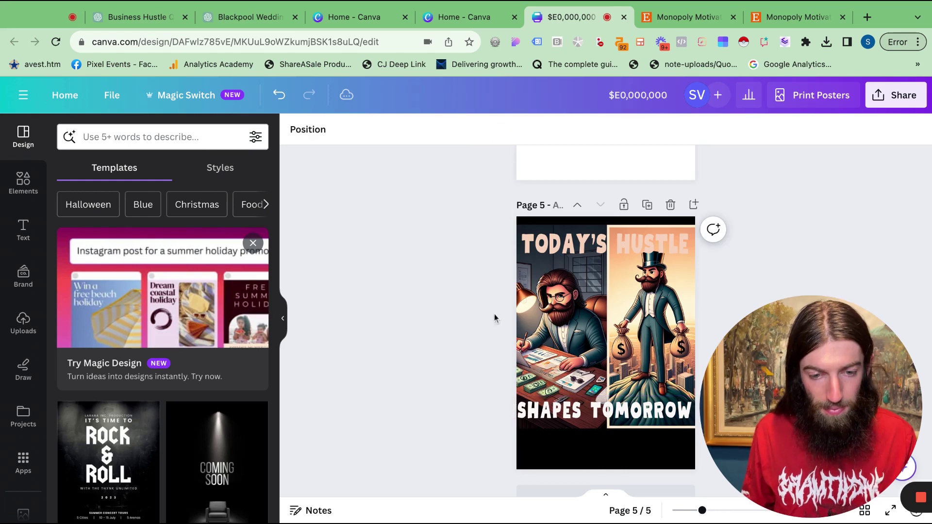
left_click_drag(604, 410, 604, 447)
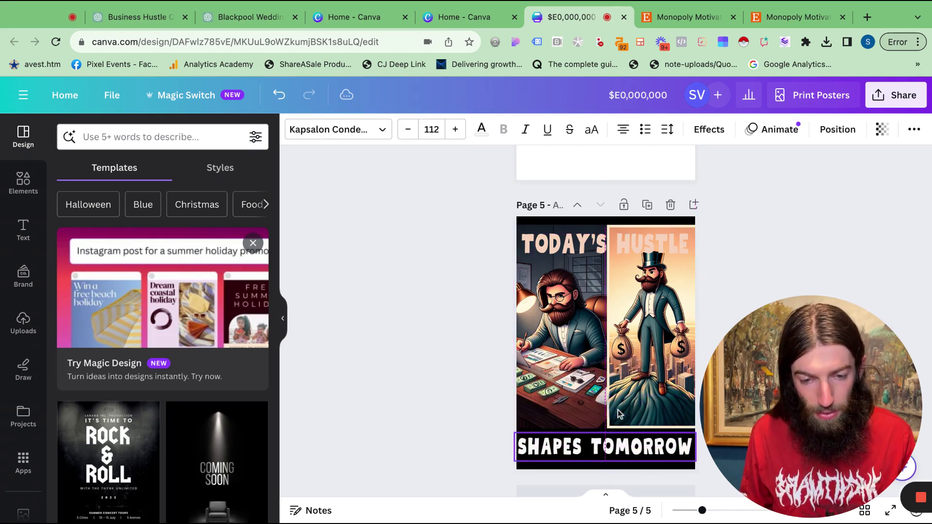
left_click(605, 246)
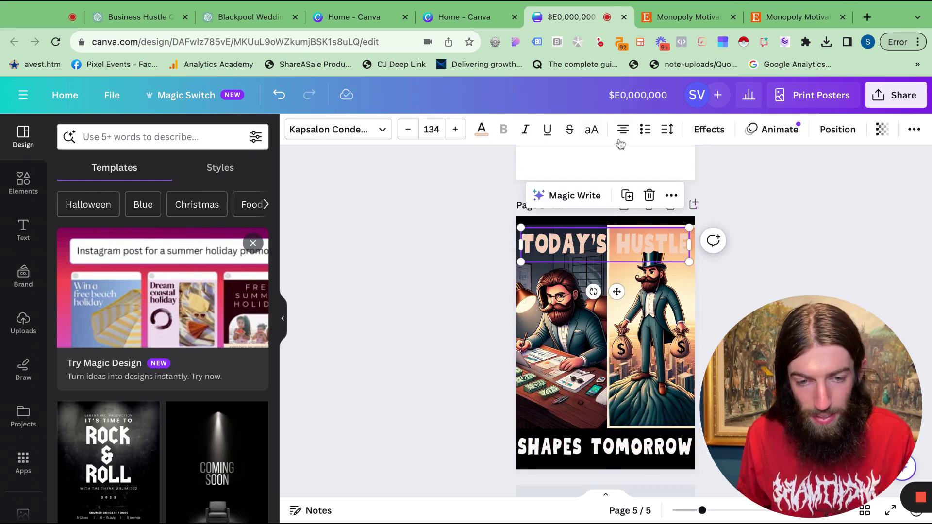
left_click(708, 129)
left_click(222, 304)
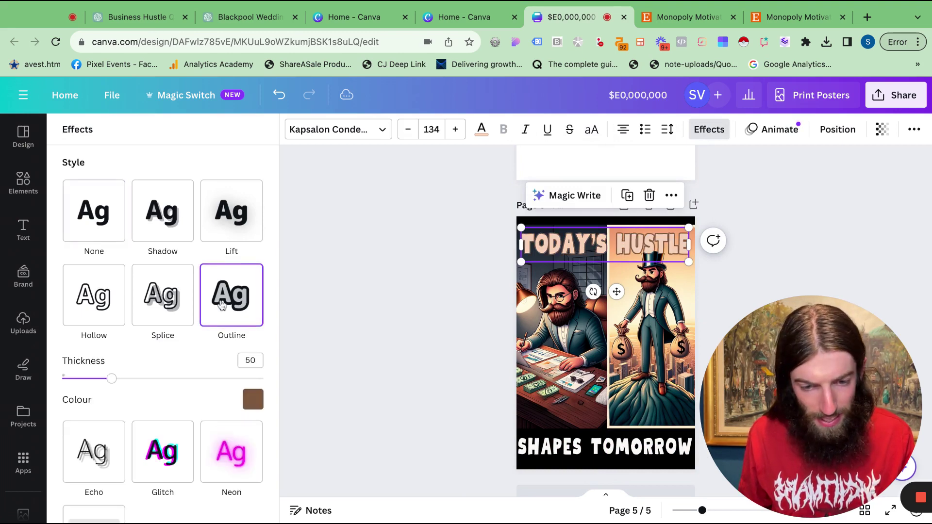
left_click(441, 349)
scroll(477, 325, "up", 5)
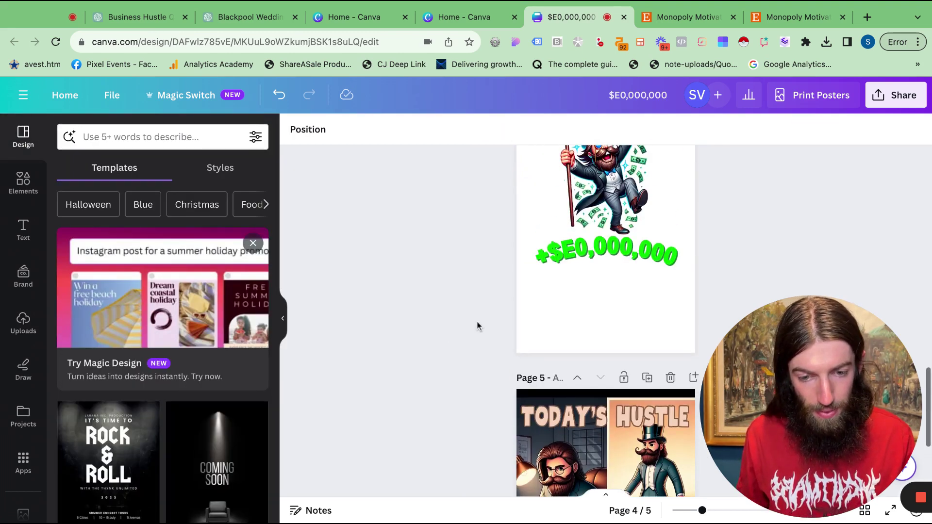
scroll(477, 326, "up", 2)
scroll(478, 325, "up", 5)
scroll(478, 326, "up", 5)
scroll(478, 325, "up", 2)
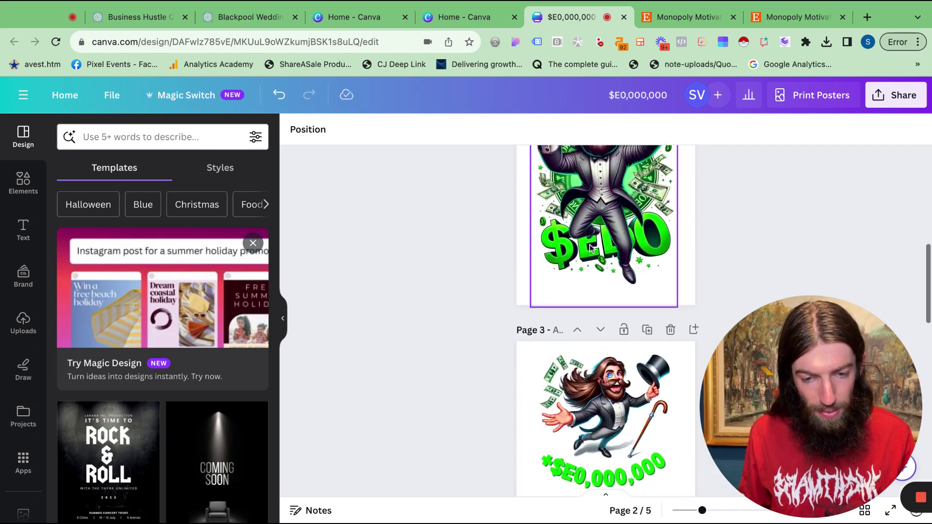
Open Edit photo for the top-hat character image on page 2.
left_click(571, 352)
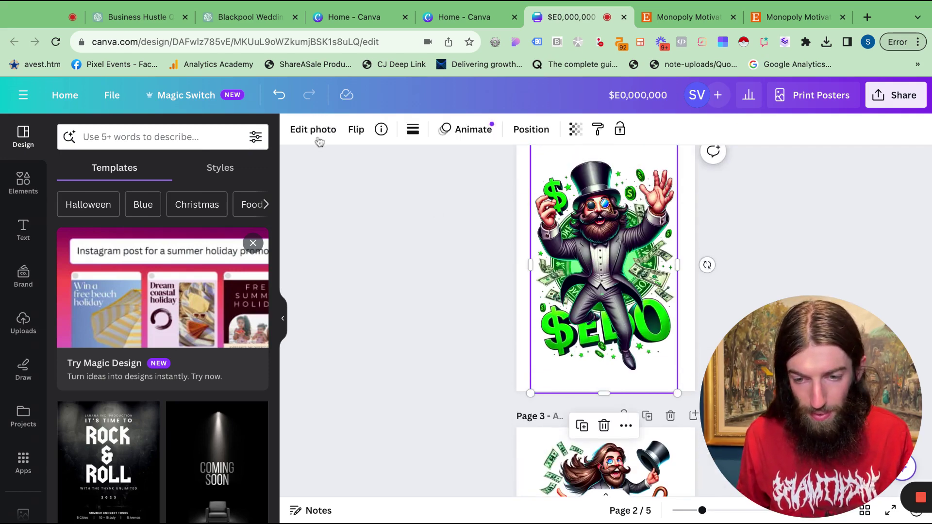
left_click(313, 129)
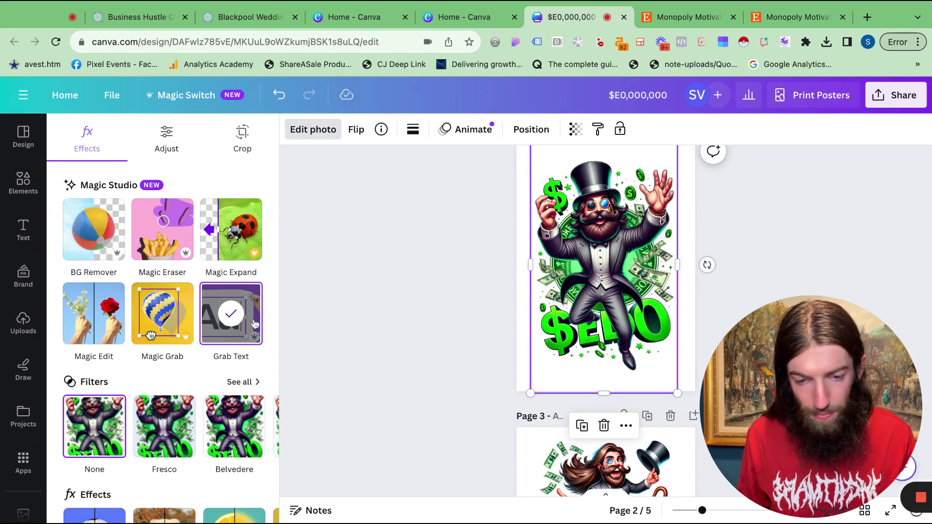
scroll(575, 335, "up", 3)
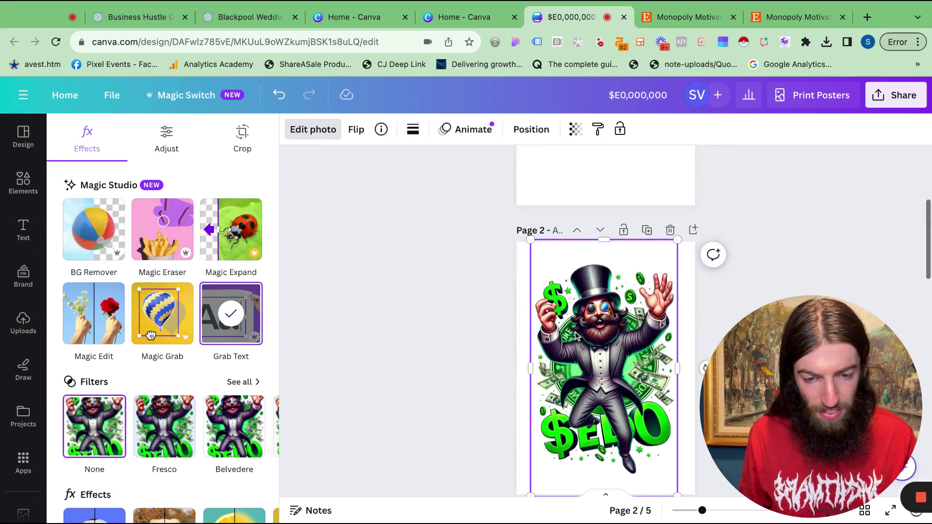
scroll(575, 335, "up", 3)
scroll(576, 335, "up", 3)
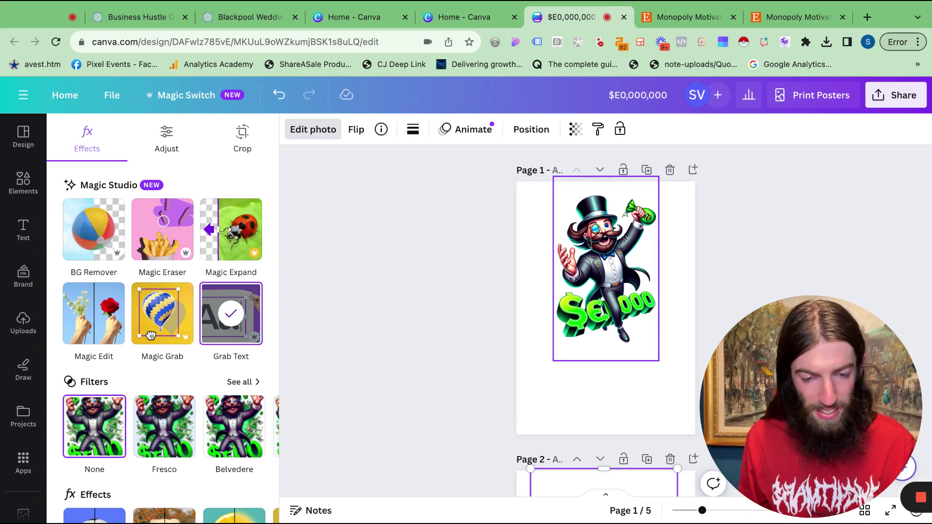
Deselect the page 1 image and review the character pages down to page 4.
left_click(529, 296)
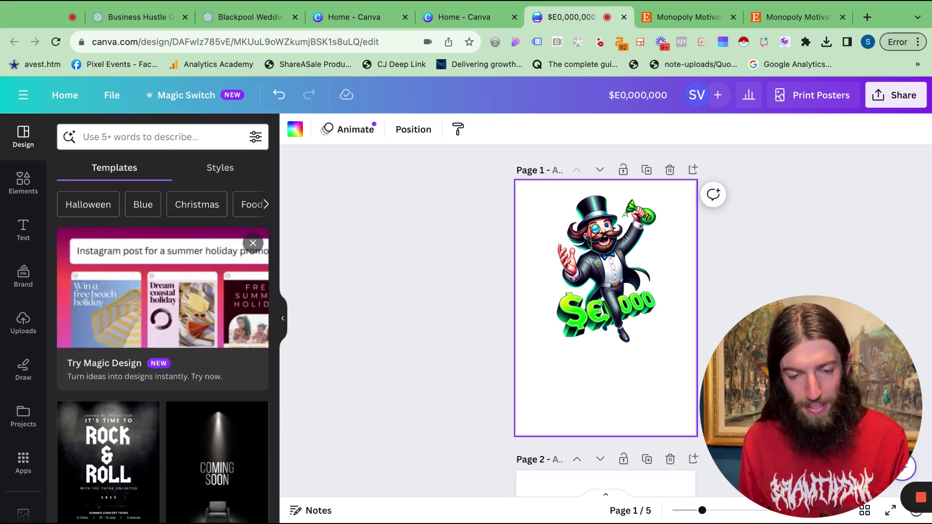
scroll(605, 305, "down", 5)
scroll(604, 306, "down", 5)
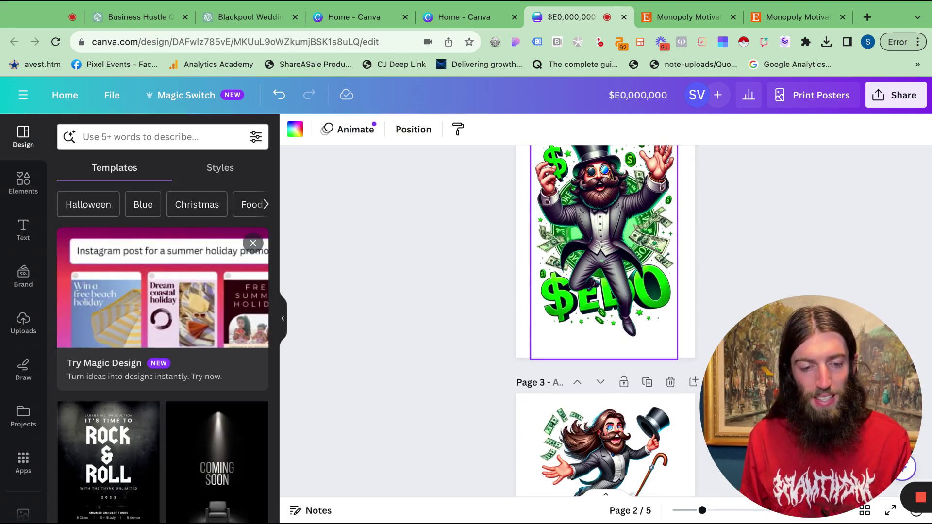
scroll(605, 306, "down", 5)
scroll(604, 306, "down", 5)
left_click(546, 402)
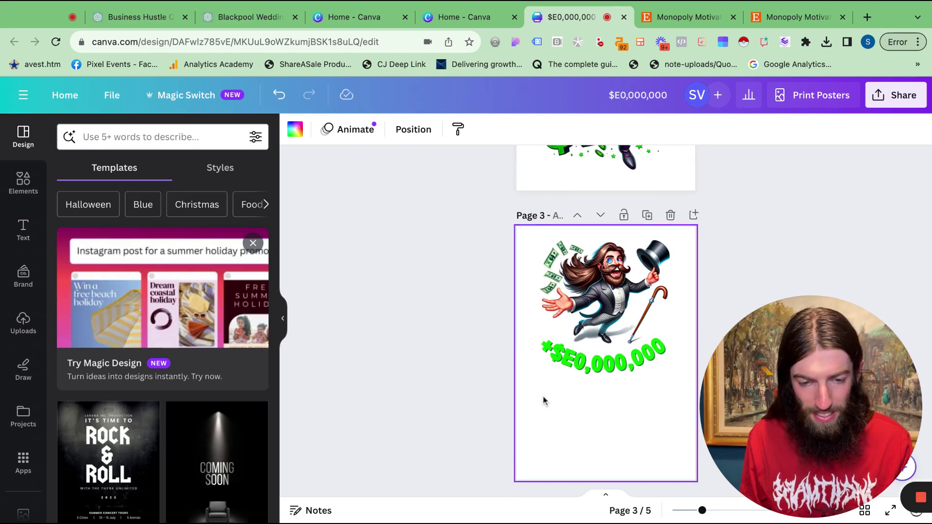
scroll(546, 402, "down", 5)
scroll(546, 402, "down", 5)
scroll(547, 402, "down", 3)
scroll(544, 401, "down", 2)
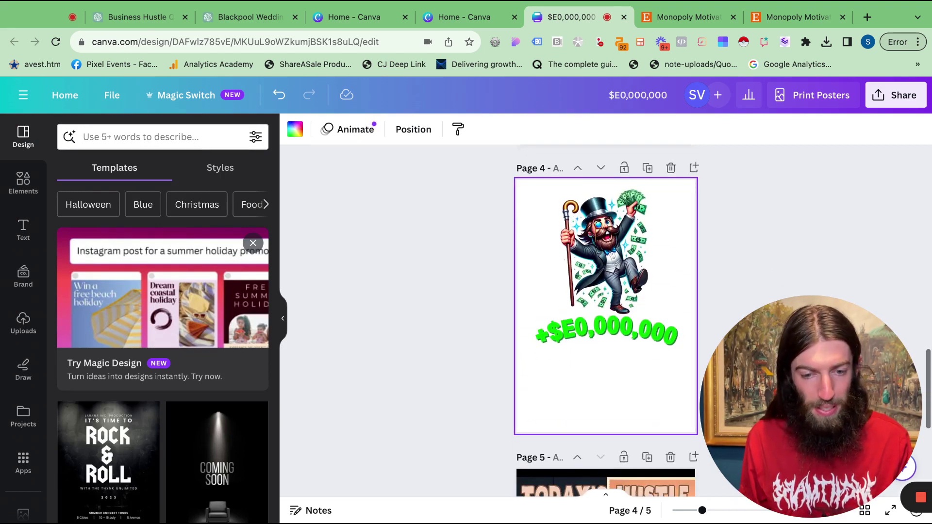